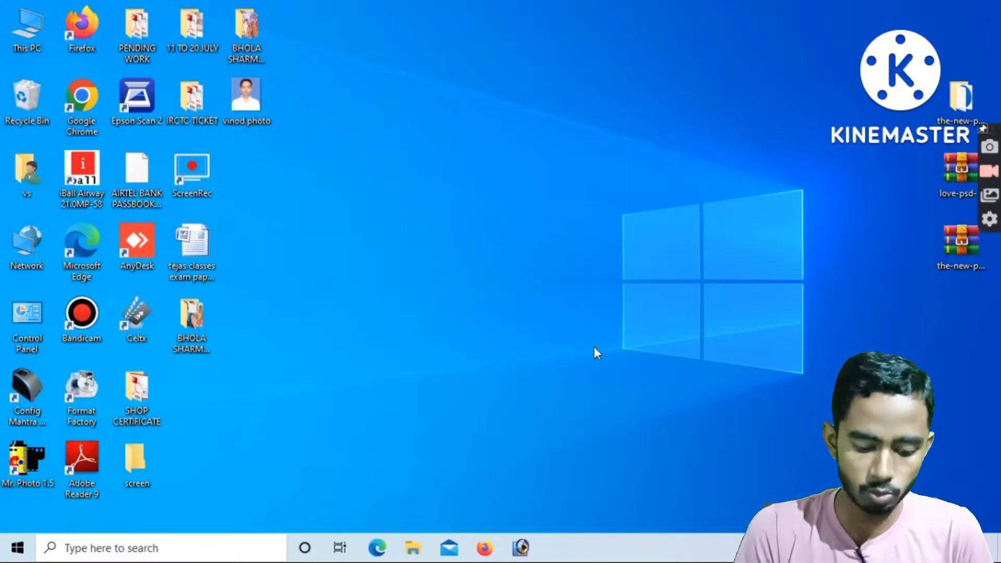
Launch Word with a blank document and draw a square rectangle near the page's top-left.
{"action": "key", "text": "super+r"}
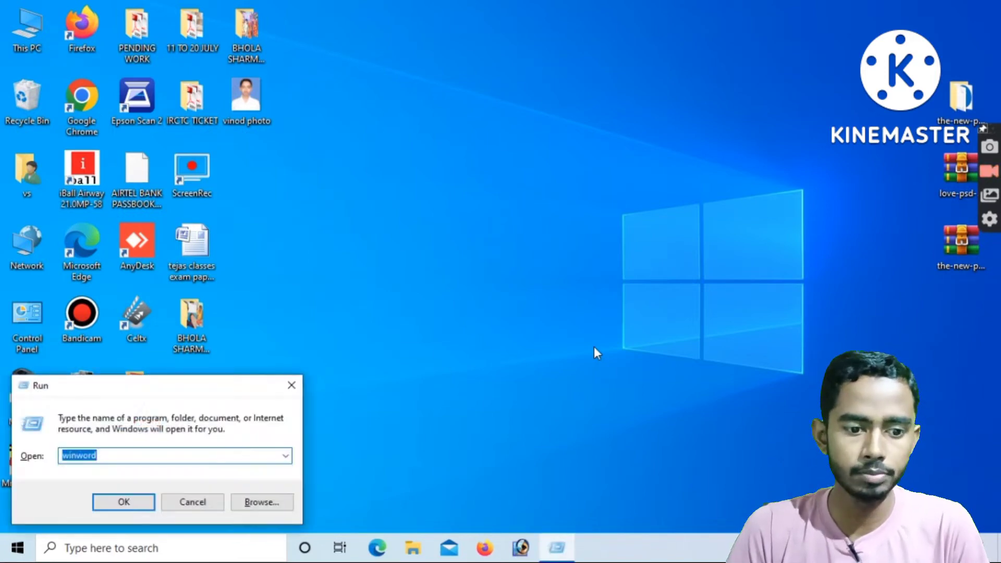
{"action": "key", "text": "Return"}
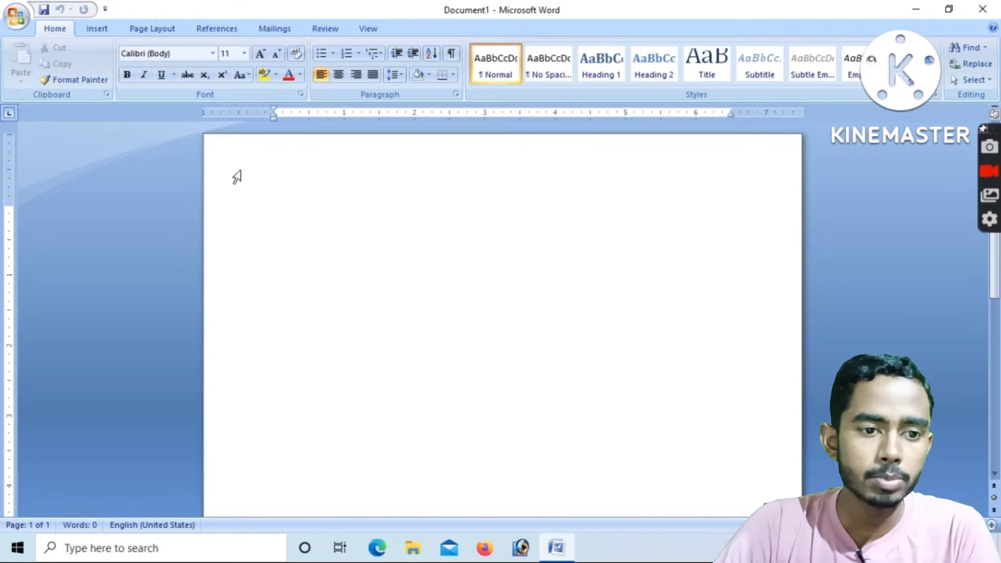
{"action": "left_click", "coordinate": [97, 29]}
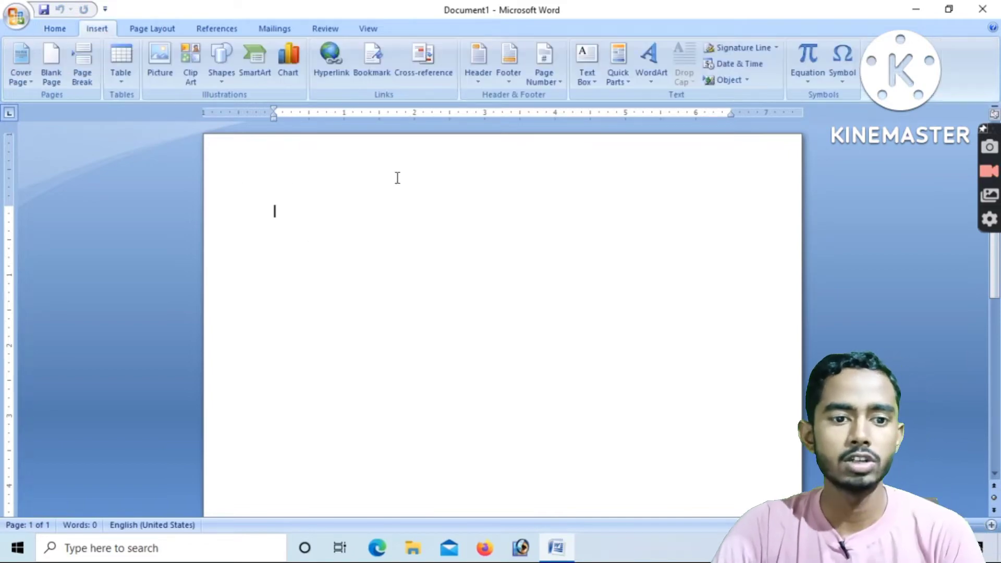
{"action": "left_click", "coordinate": [230, 80]}
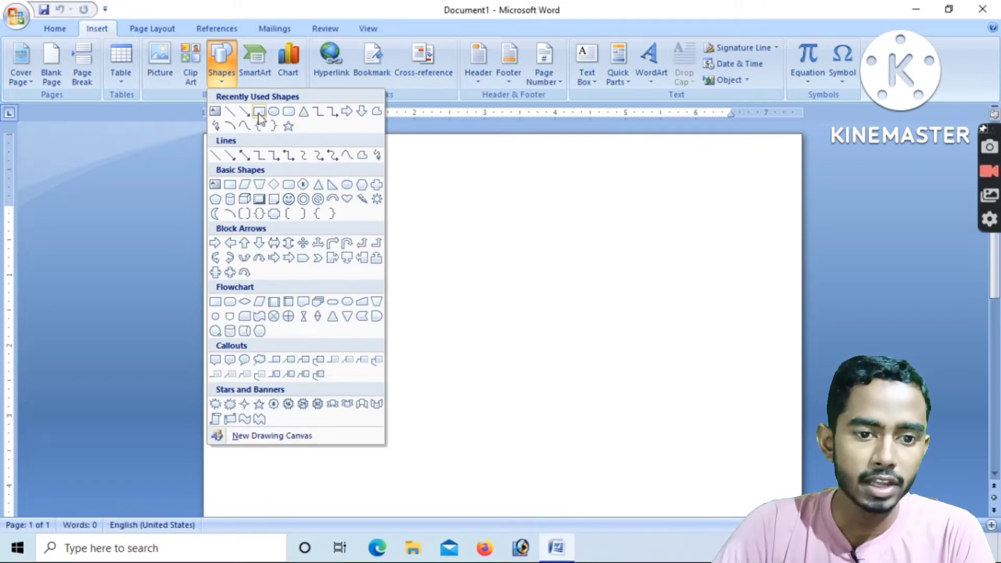
{"action": "left_click", "coordinate": [258, 111]}
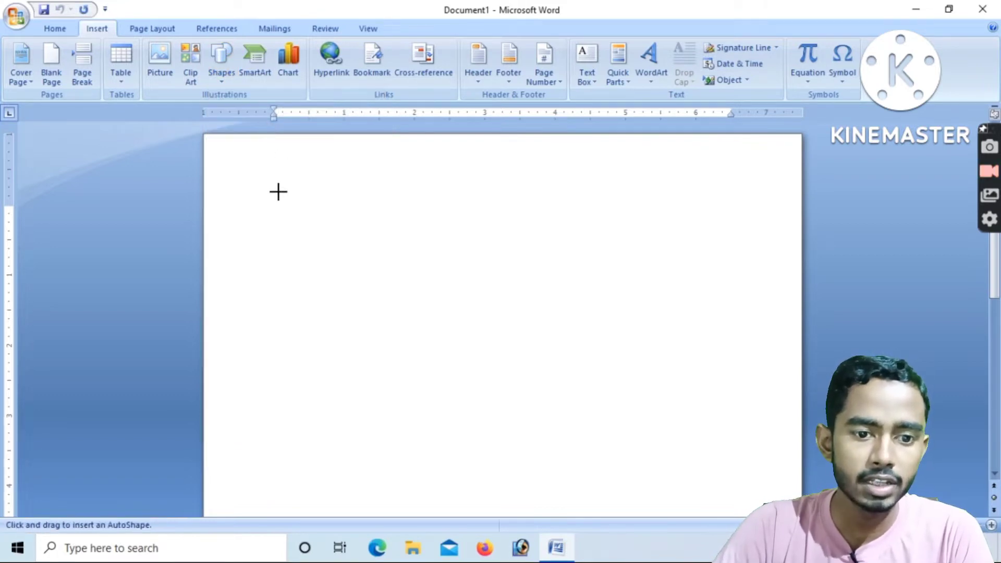
{"action": "left_click_drag", "start_coordinate": [274, 191], "coordinate": [368, 285]}
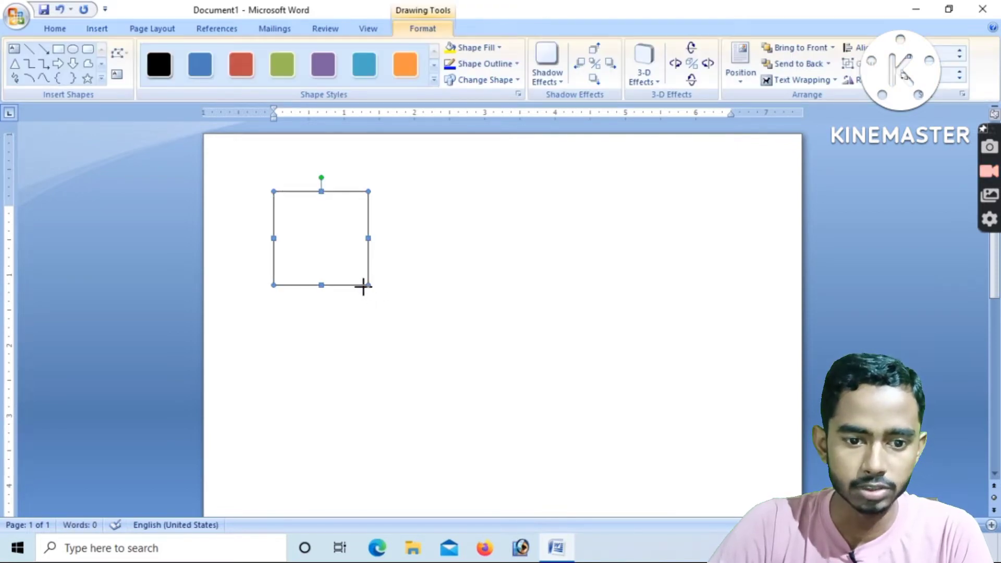
{"action": "left_click_drag", "start_coordinate": [362, 288], "coordinate": [363, 289]}
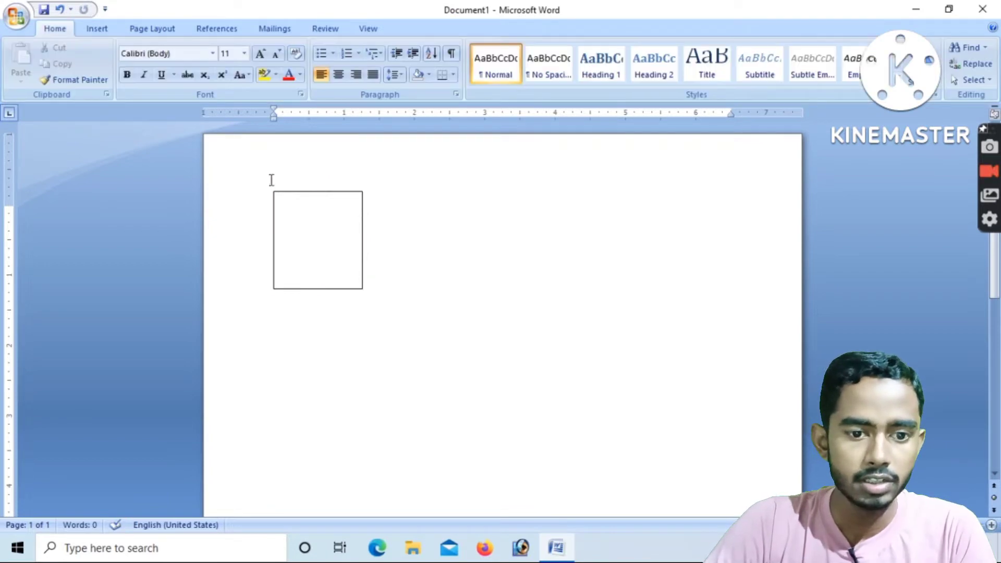
Copy the square and paste a second one right beside it.
{"action": "left_click", "coordinate": [290, 205]}
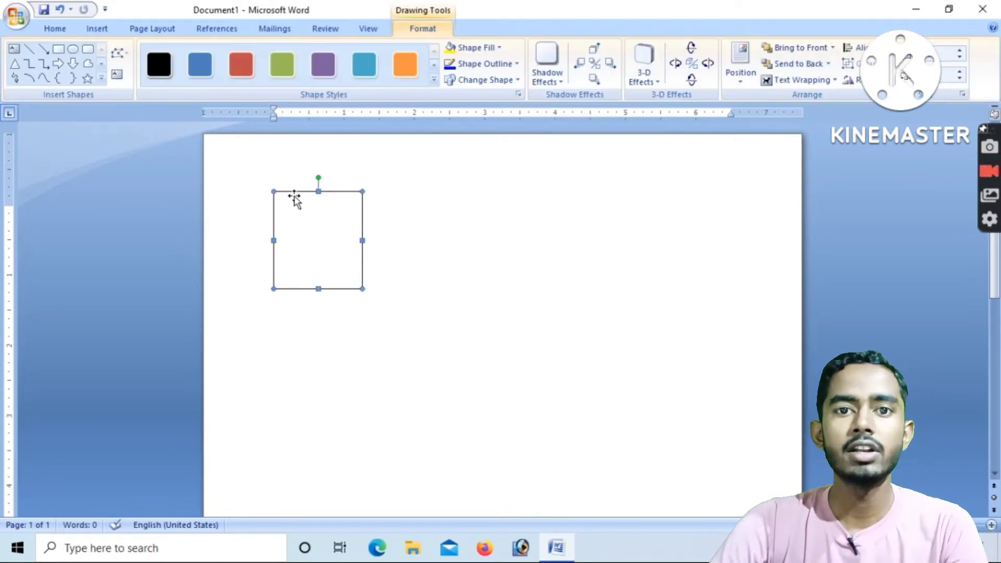
{"action": "right_click", "coordinate": [293, 193]}
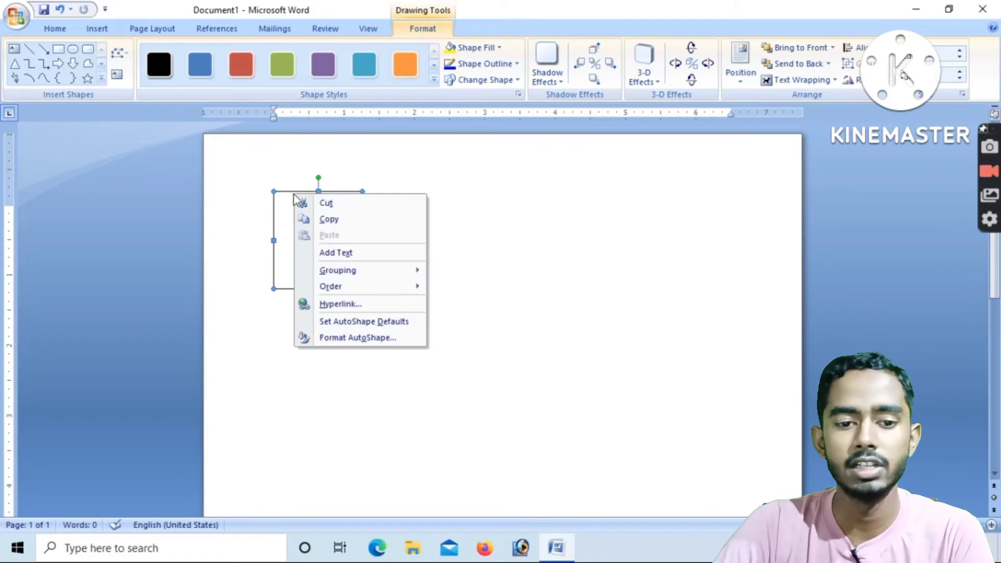
{"action": "left_click", "coordinate": [326, 219]}
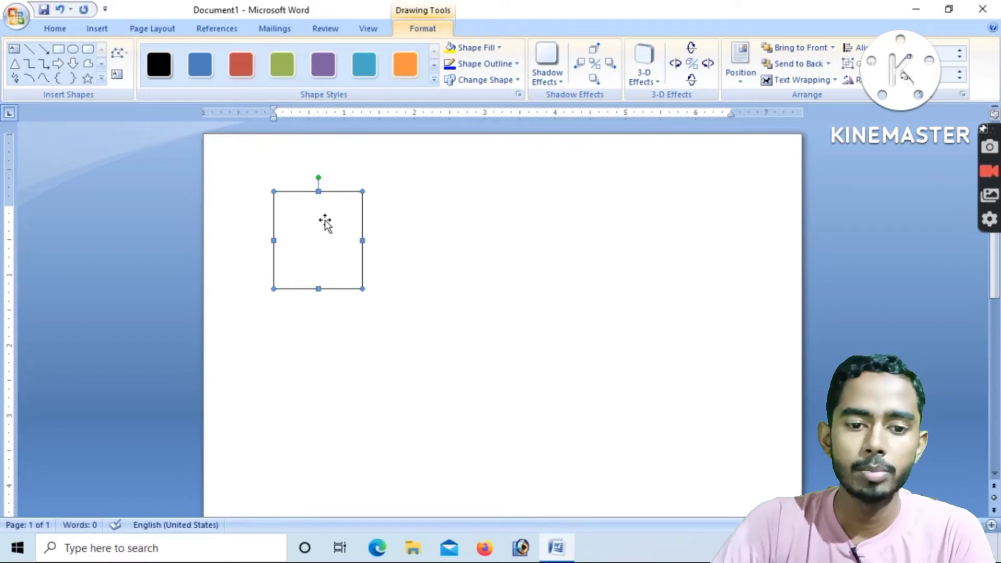
{"action": "right_click", "coordinate": [399, 215]}
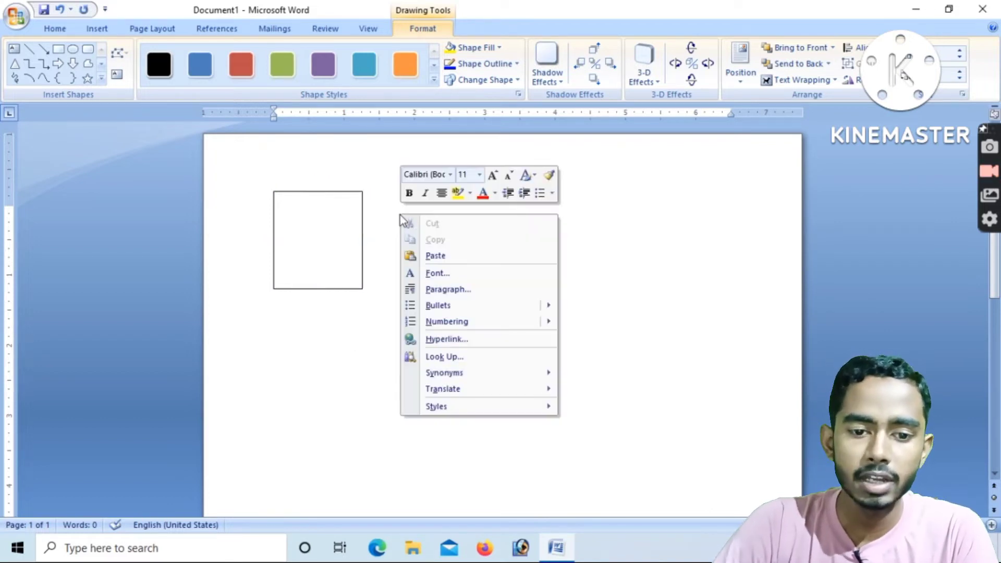
{"action": "left_click", "coordinate": [446, 254]}
{"action": "left_click_drag", "start_coordinate": [344, 223], "coordinate": [435, 217]}
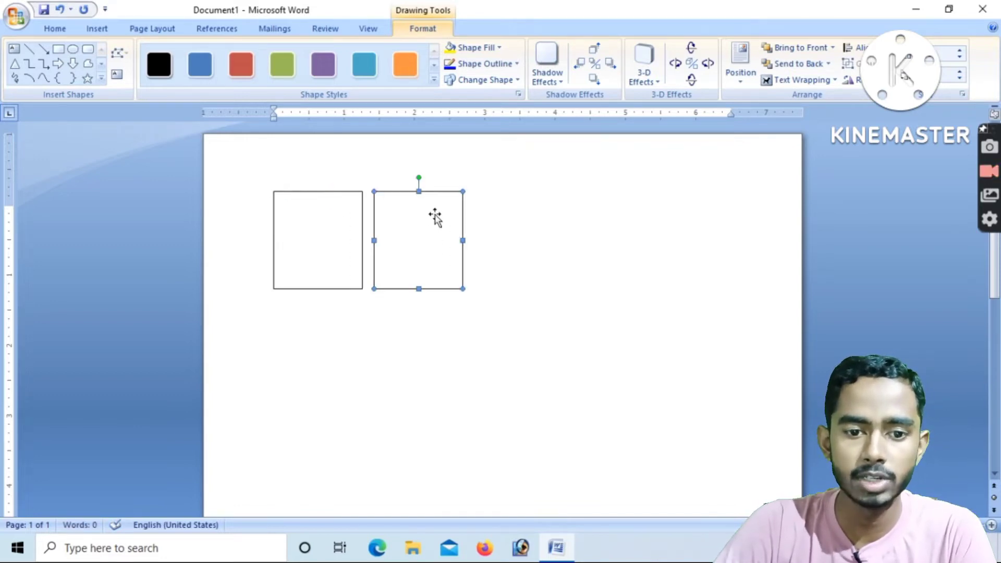
Paste a third square and line it up next in the row.
{"action": "right_click", "coordinate": [426, 210]}
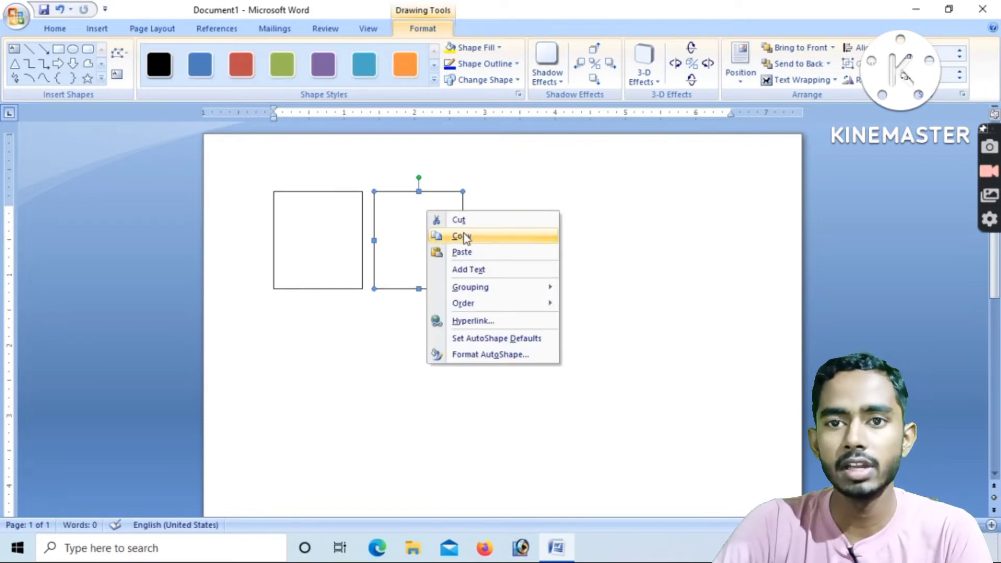
{"action": "left_click", "coordinate": [462, 234]}
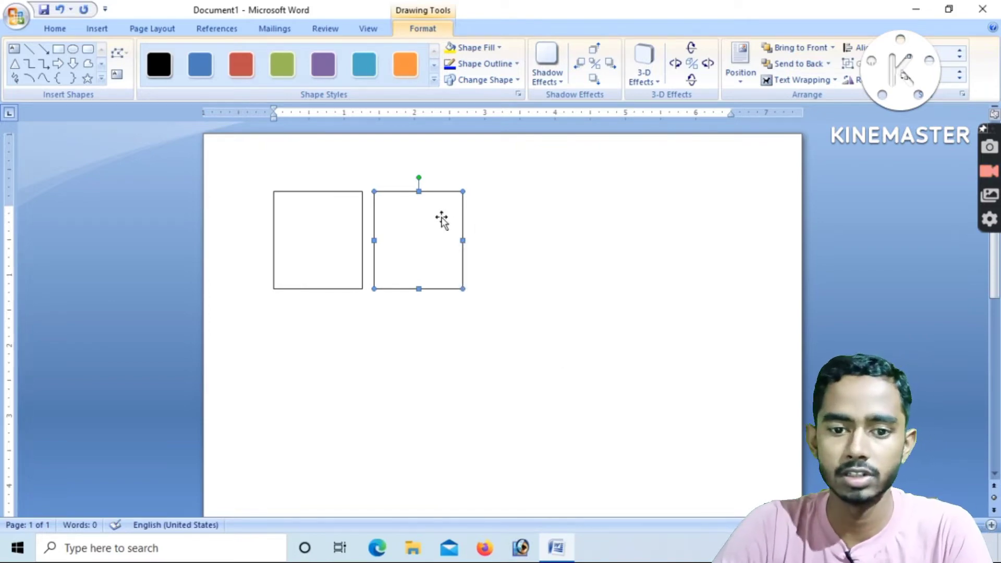
{"action": "right_click", "coordinate": [494, 213]}
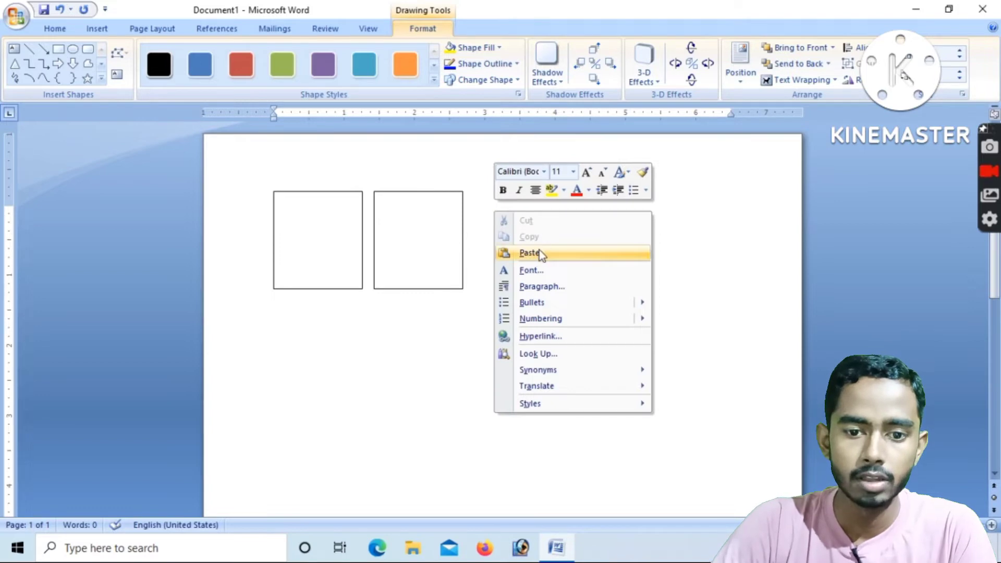
{"action": "left_click", "coordinate": [539, 253]}
{"action": "mouse_move", "coordinate": [435, 235]}
{"action": "left_mouse_down"}
{"action": "mouse_move", "coordinate": [532, 221]}
{"action": "mouse_move", "coordinate": [524, 225]}
{"action": "left_mouse_up"}
Paste the fourth and fifth squares to complete the evenly spaced row of five.
{"action": "right_click", "coordinate": [525, 221]}
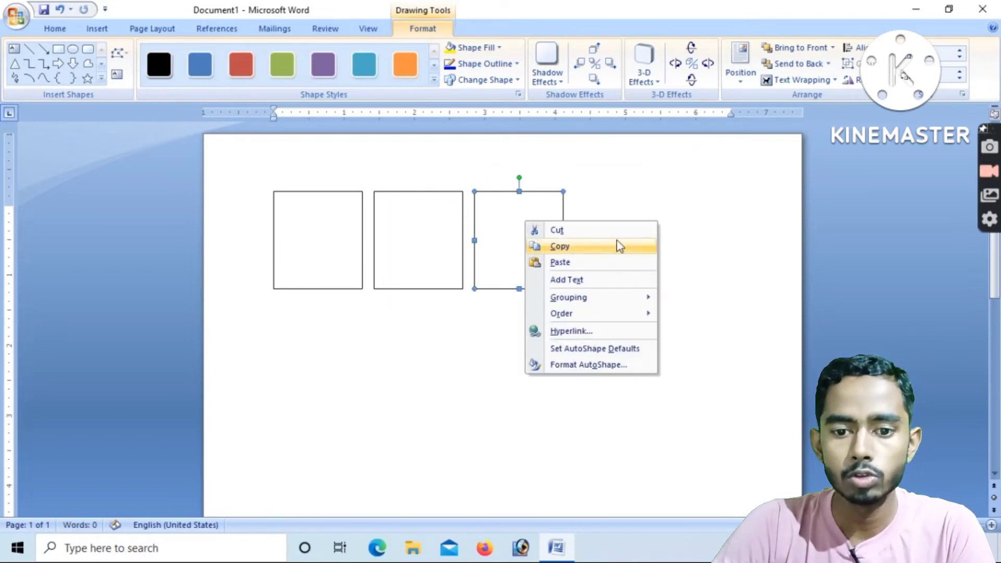
{"action": "left_click", "coordinate": [586, 262]}
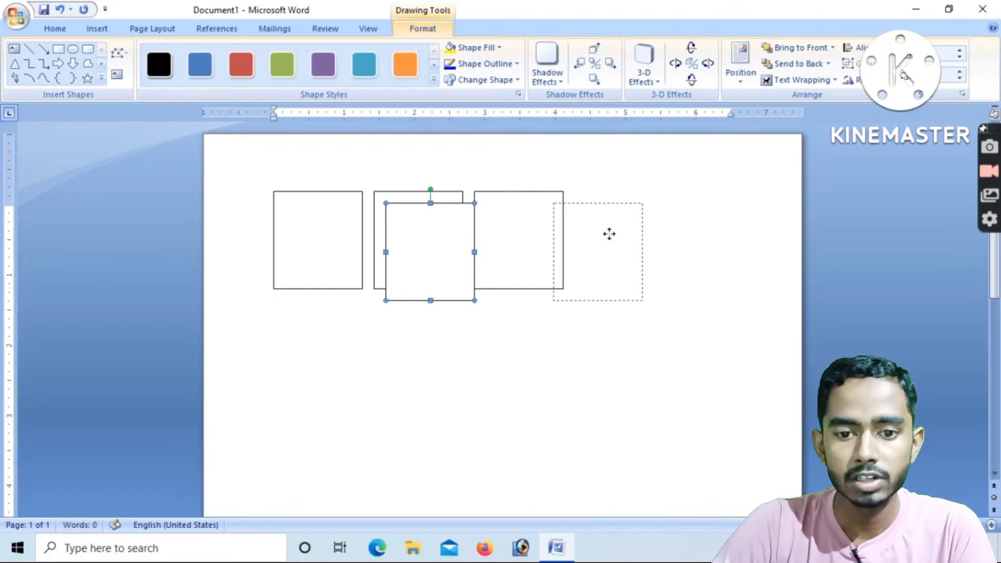
{"action": "left_click_drag", "start_coordinate": [625, 228], "coordinate": [631, 218]}
{"action": "right_click", "coordinate": [630, 219]}
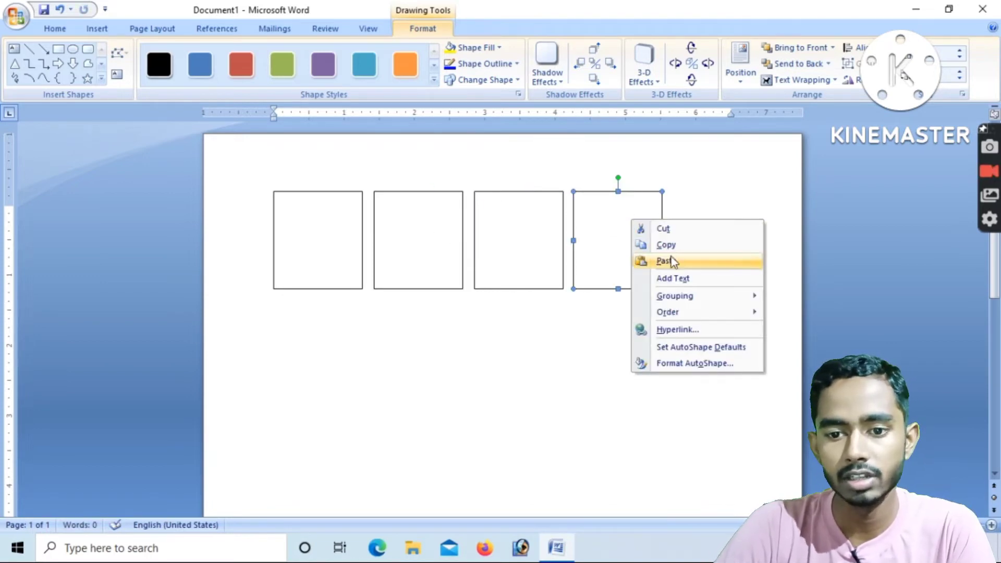
{"action": "left_click", "coordinate": [673, 262]}
{"action": "left_click_drag", "start_coordinate": [420, 227], "coordinate": [703, 219]}
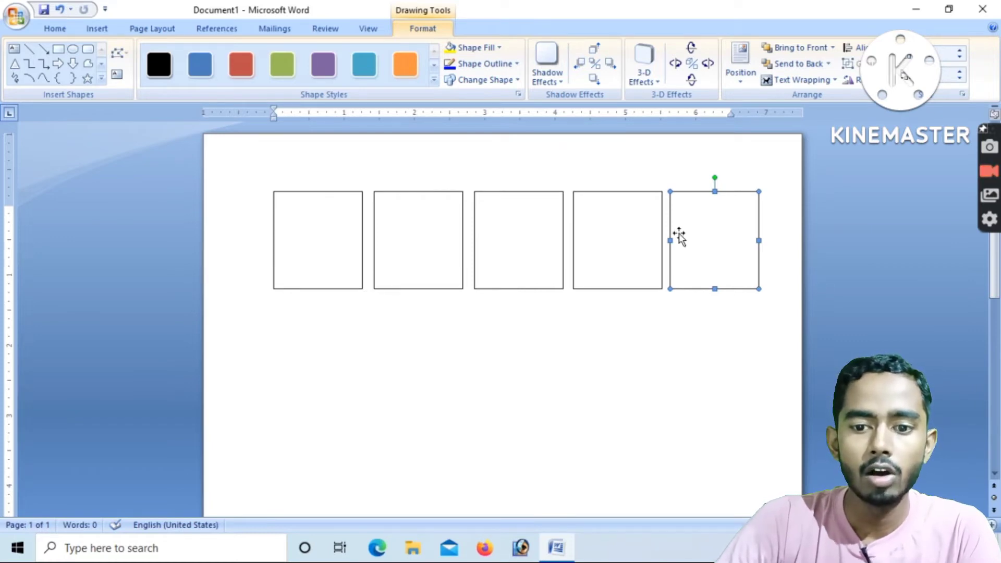
{"action": "left_click", "coordinate": [328, 230]}
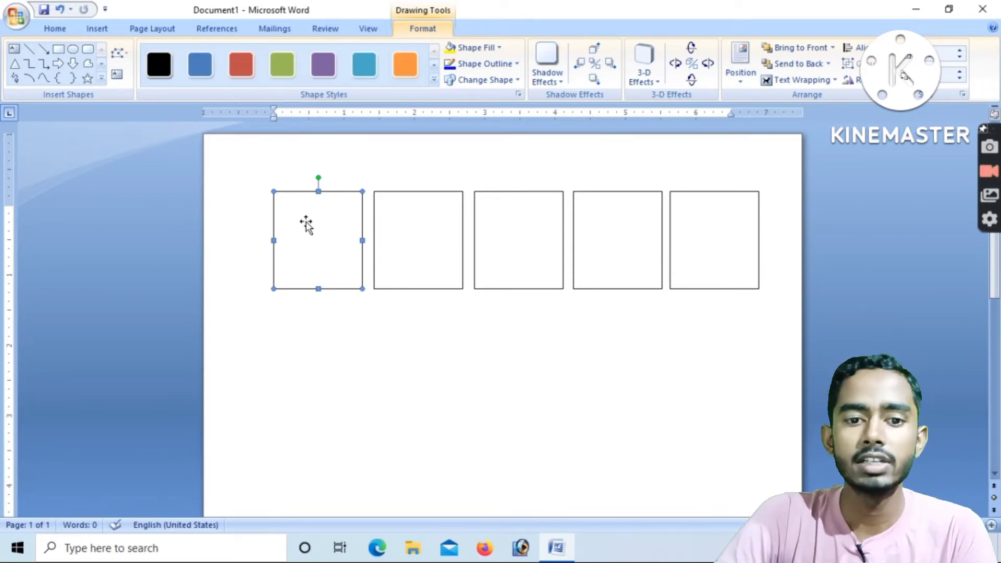
Set the first square's Fill Effects picture to the passport photo file on the Desktop.
{"action": "right_click", "coordinate": [306, 225]}
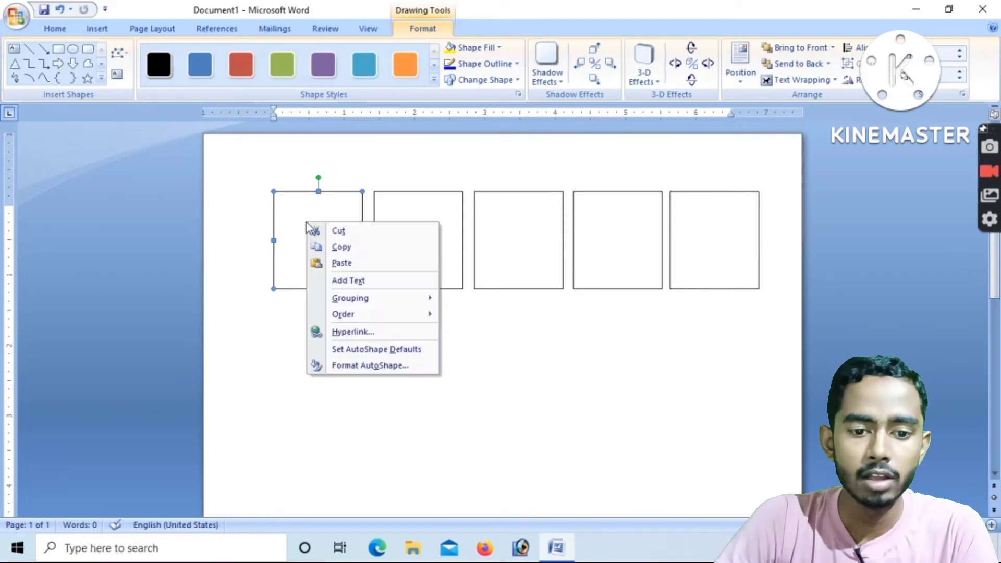
{"action": "left_click", "coordinate": [358, 365]}
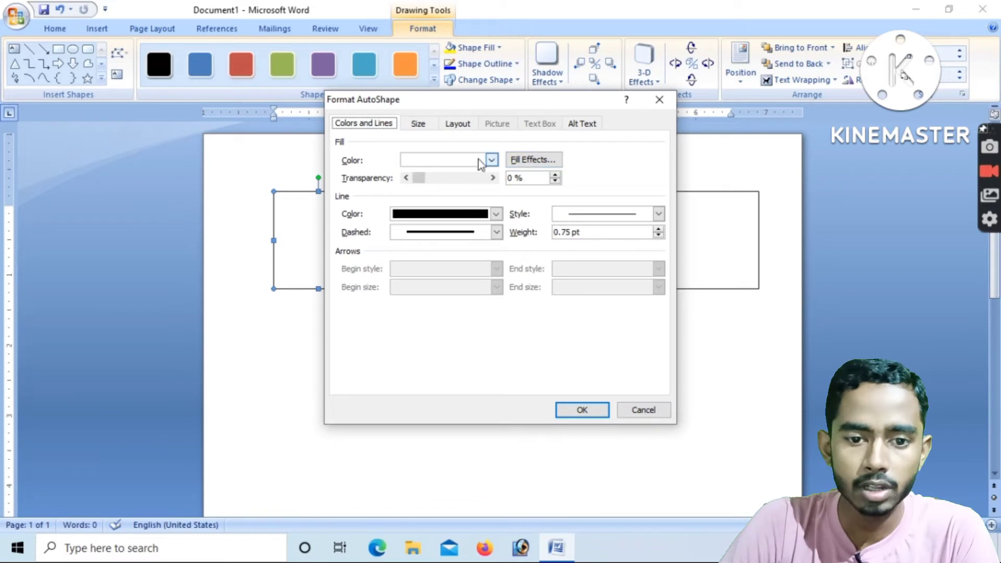
{"action": "left_click", "coordinate": [527, 161]}
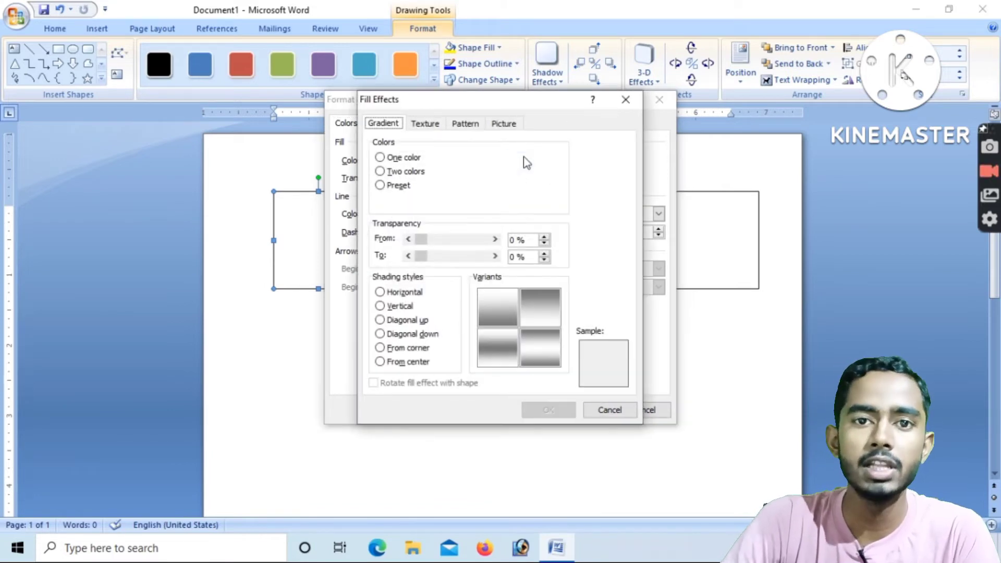
{"action": "left_click", "coordinate": [505, 125]}
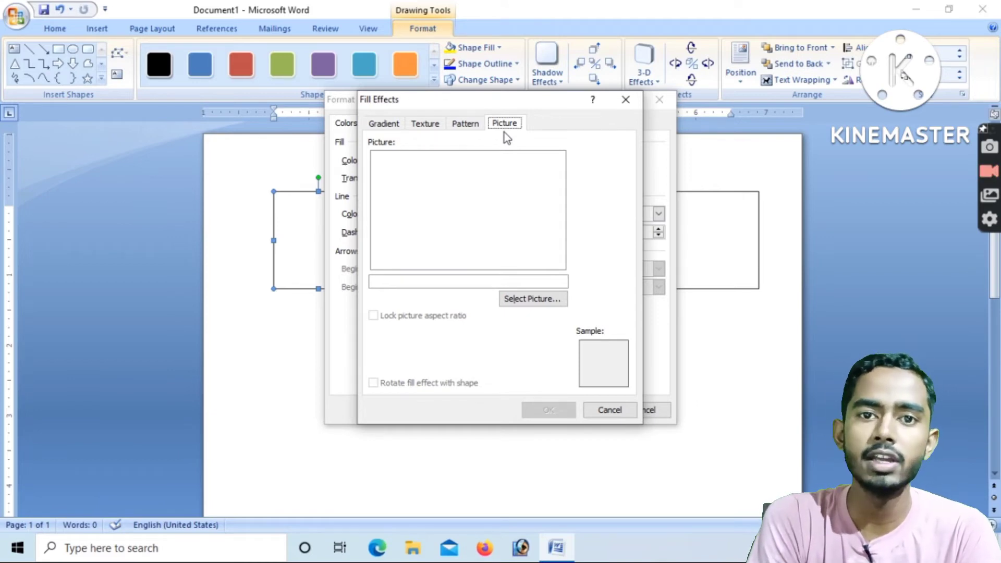
{"action": "left_click", "coordinate": [524, 297]}
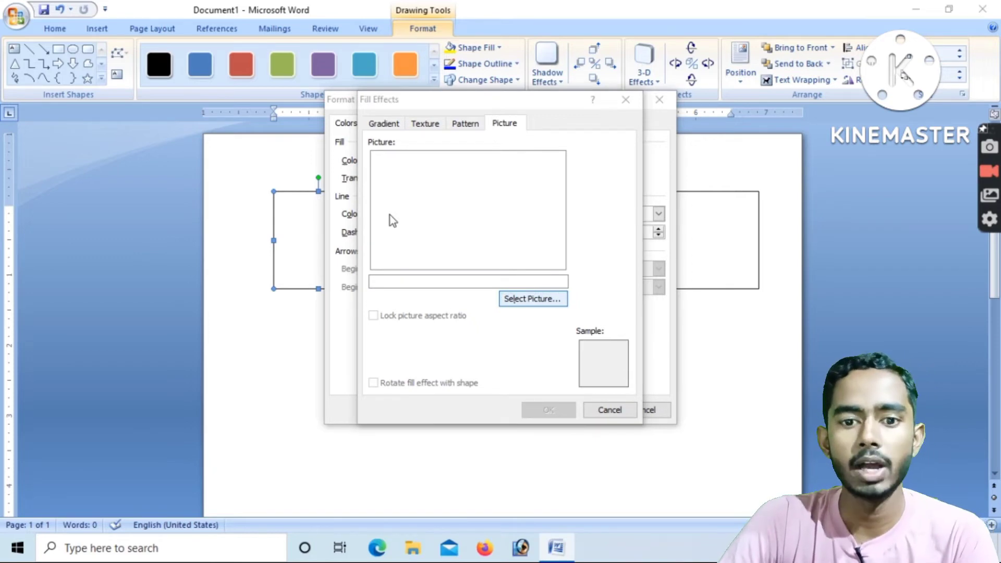
{"action": "left_click", "coordinate": [418, 258]}
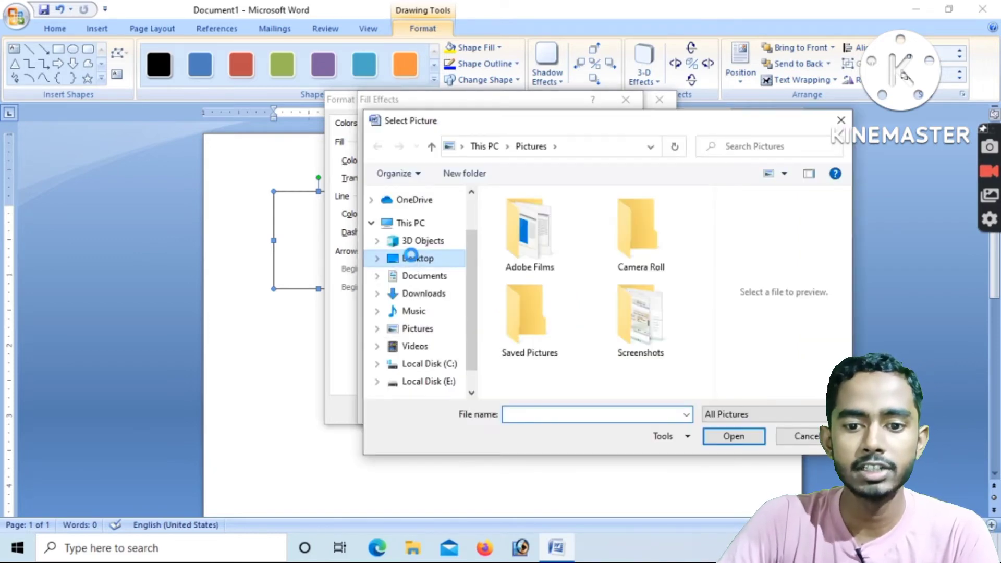
{"action": "scroll", "coordinate": [626, 272], "scroll_direction": "down", "scroll_amount": 3}
{"action": "scroll", "coordinate": [626, 271], "scroll_direction": "down", "scroll_amount": 2}
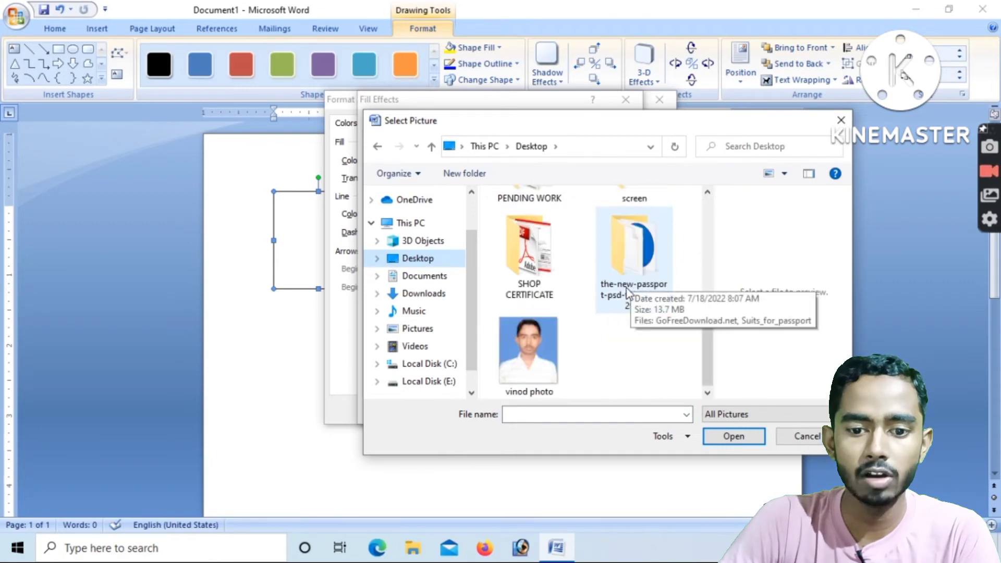
{"action": "left_click", "coordinate": [542, 357]}
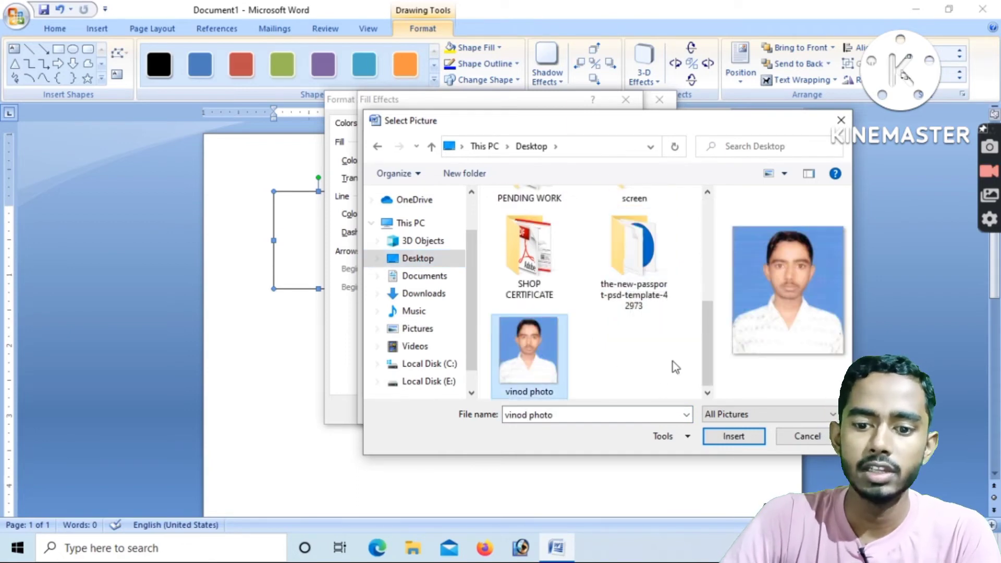
{"action": "left_click", "coordinate": [731, 442]}
{"action": "left_click", "coordinate": [563, 413]}
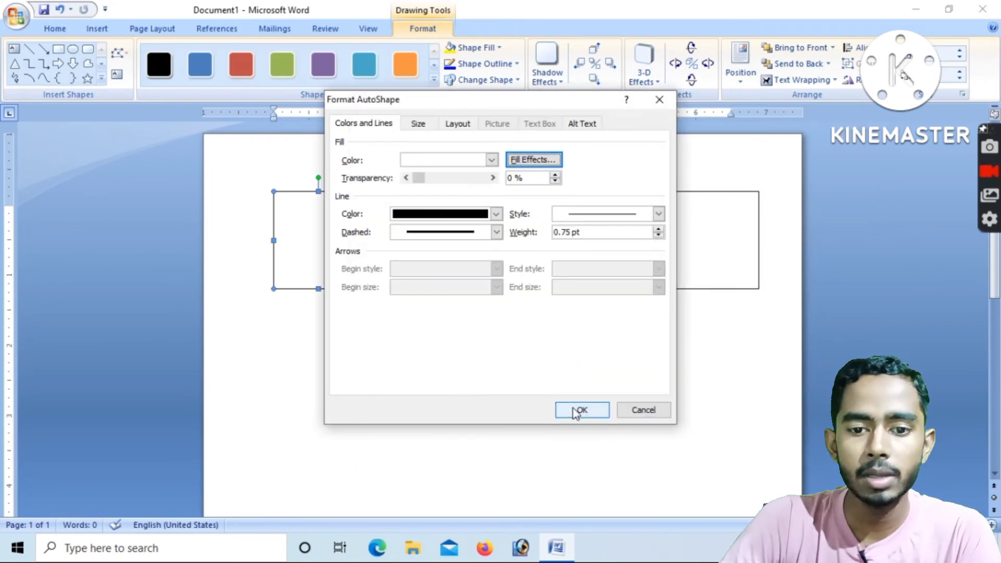
{"action": "left_click", "coordinate": [575, 411]}
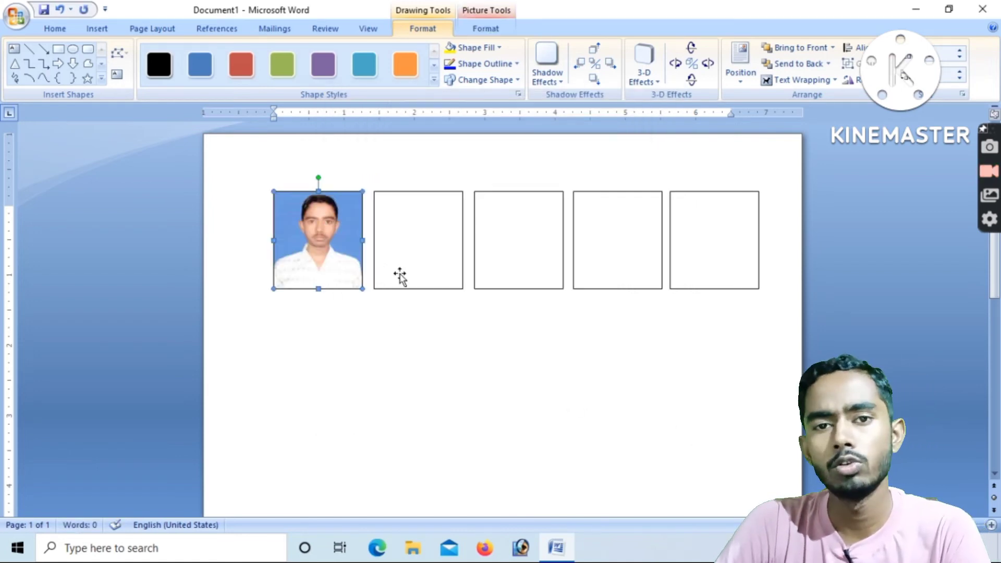
Duplicate the photo-filled square and place the copy directly beneath the first frame.
{"action": "left_click", "coordinate": [367, 299]}
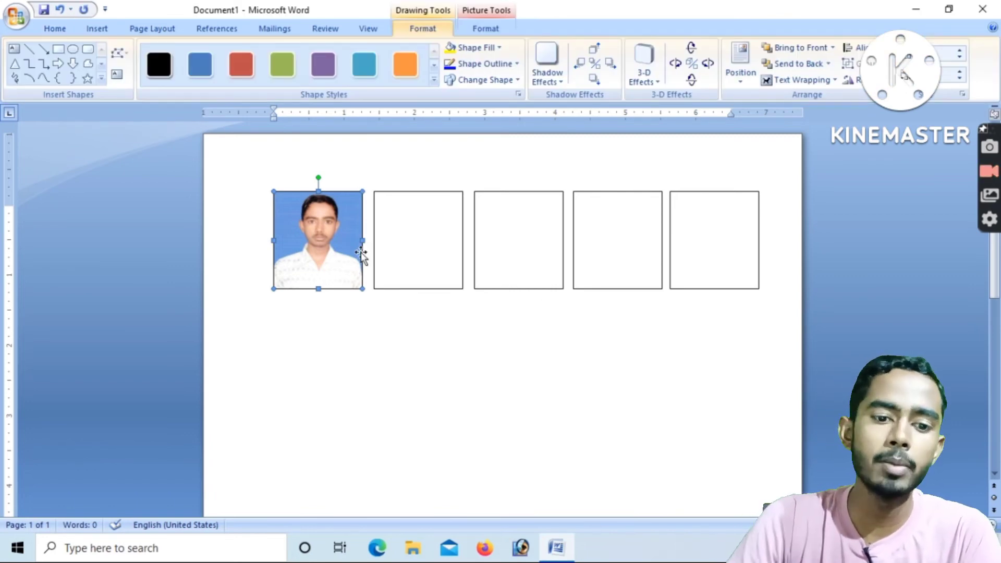
{"action": "right_click", "coordinate": [337, 218]}
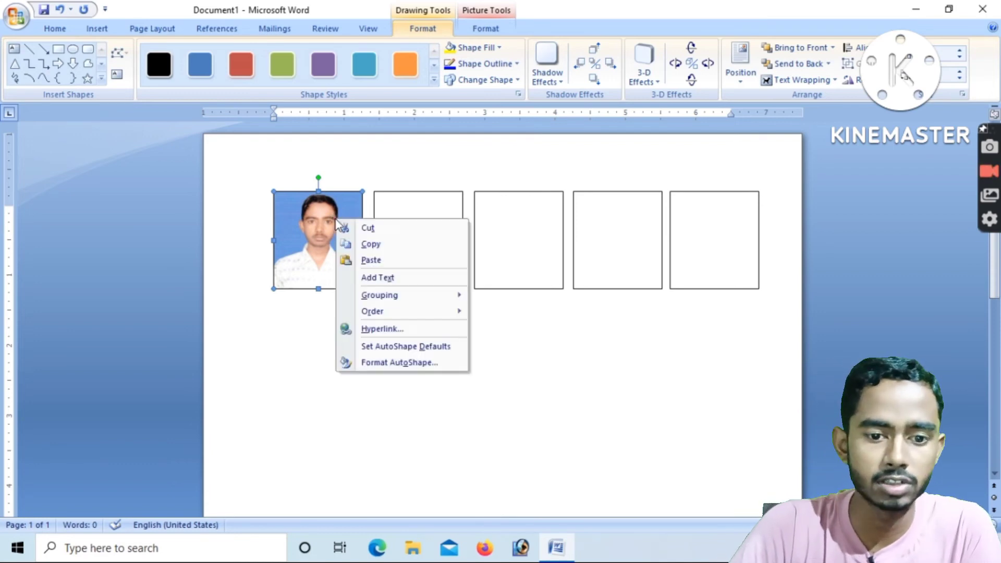
{"action": "left_click", "coordinate": [365, 244]}
{"action": "right_click", "coordinate": [336, 235]}
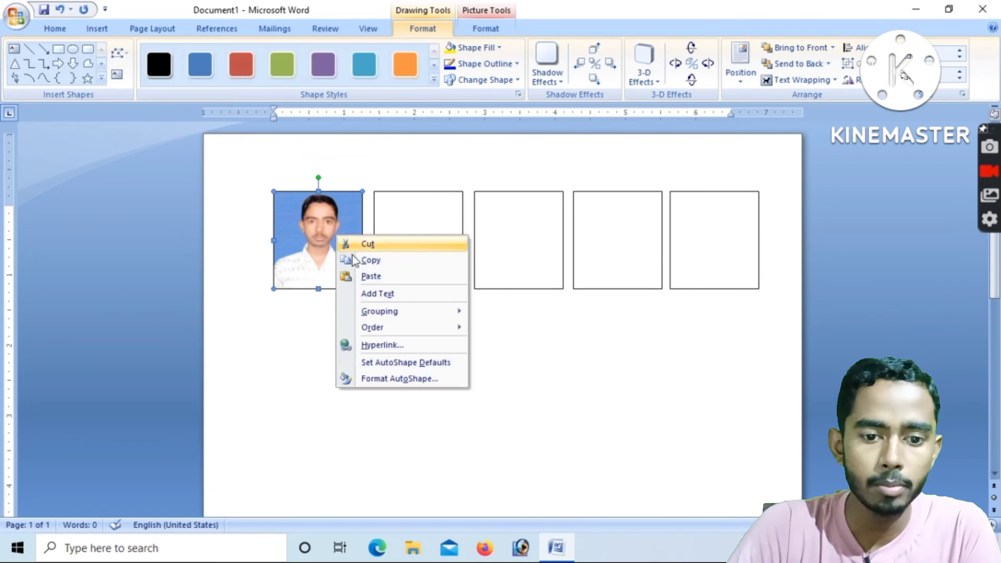
{"action": "left_click", "coordinate": [370, 277]}
{"action": "mouse_move", "coordinate": [343, 254]}
{"action": "left_mouse_down"}
{"action": "mouse_move", "coordinate": [330, 350]}
{"action": "mouse_move", "coordinate": [375, 351]}
{"action": "left_mouse_up"}
{"action": "left_click", "coordinate": [430, 349]}
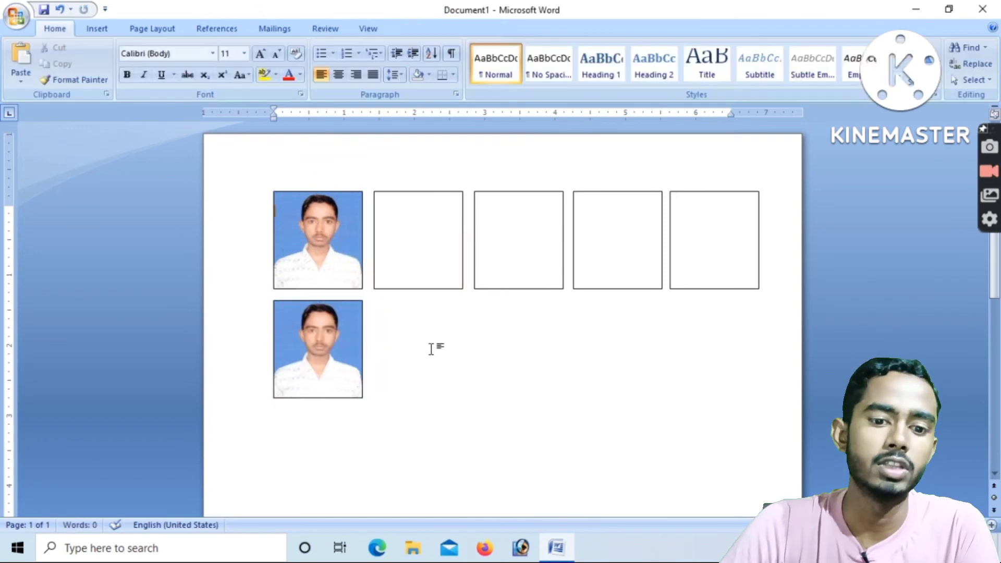